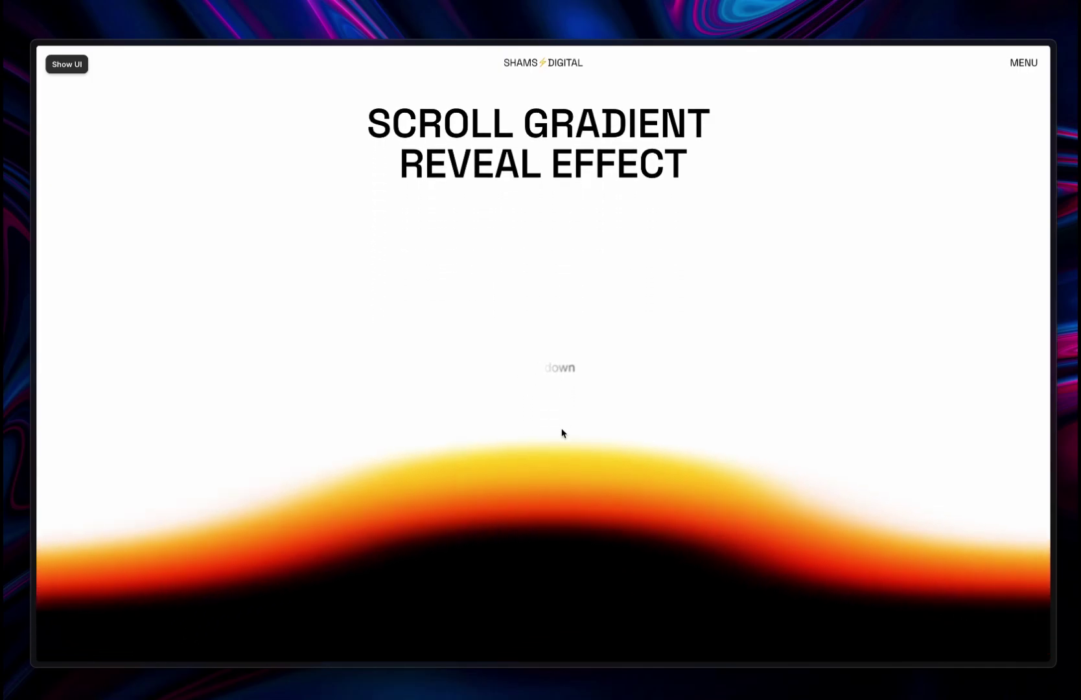
pyautogui.scroll(-3, 563, 434)
pyautogui.scroll(-3, 563, 433)
pyautogui.scroll(3, 563, 434)
pyautogui.scroll(3, 563, 433)
pyautogui.scroll(3, 563, 434)
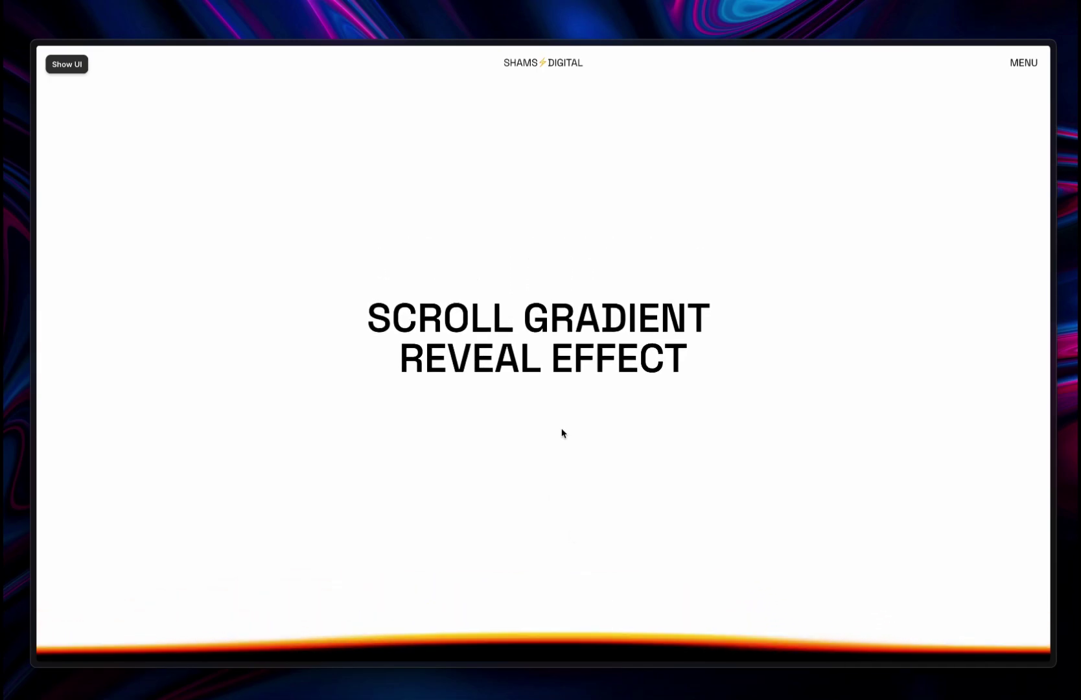
pyautogui.scroll(-3, 563, 434)
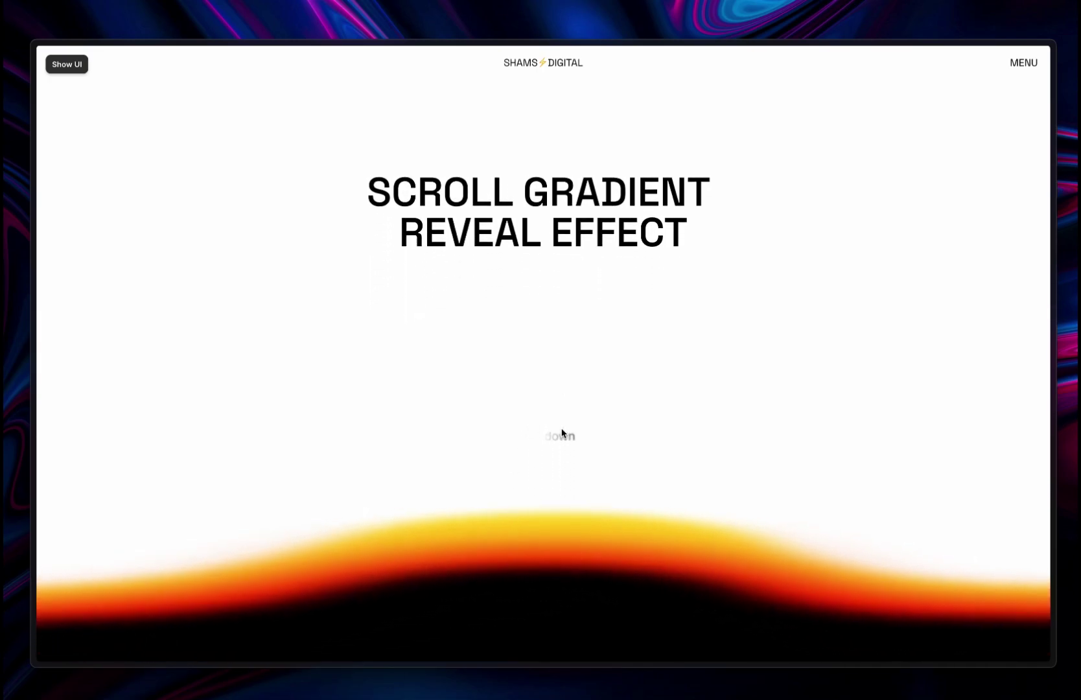
pyautogui.scroll(3, 563, 433)
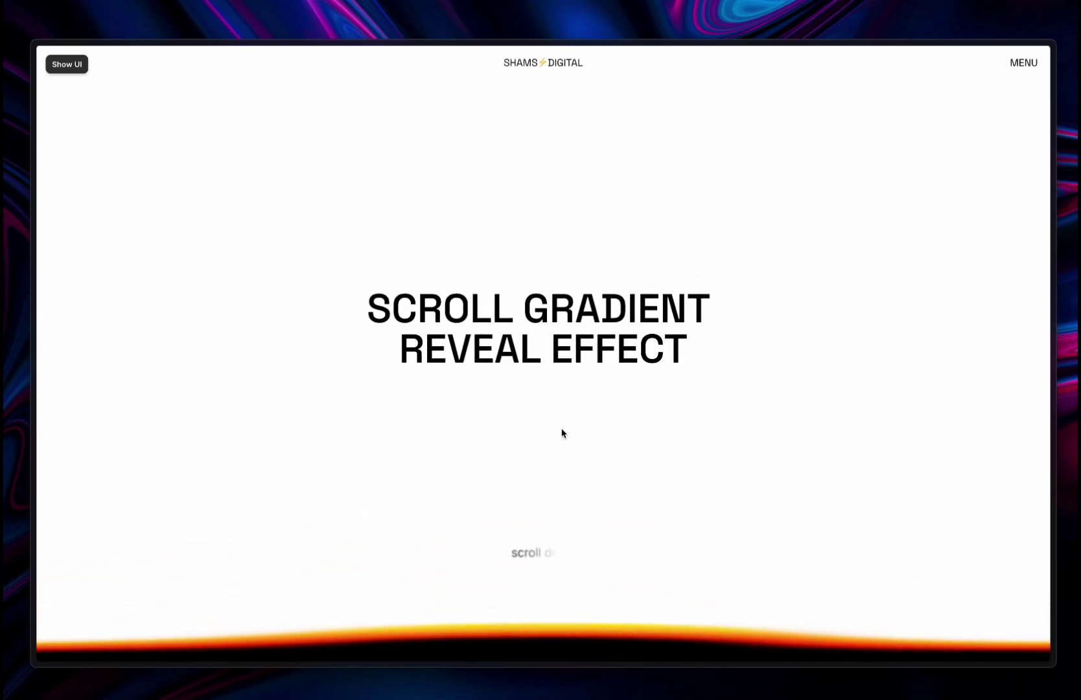
pyautogui.scroll(-2, 686, 461)
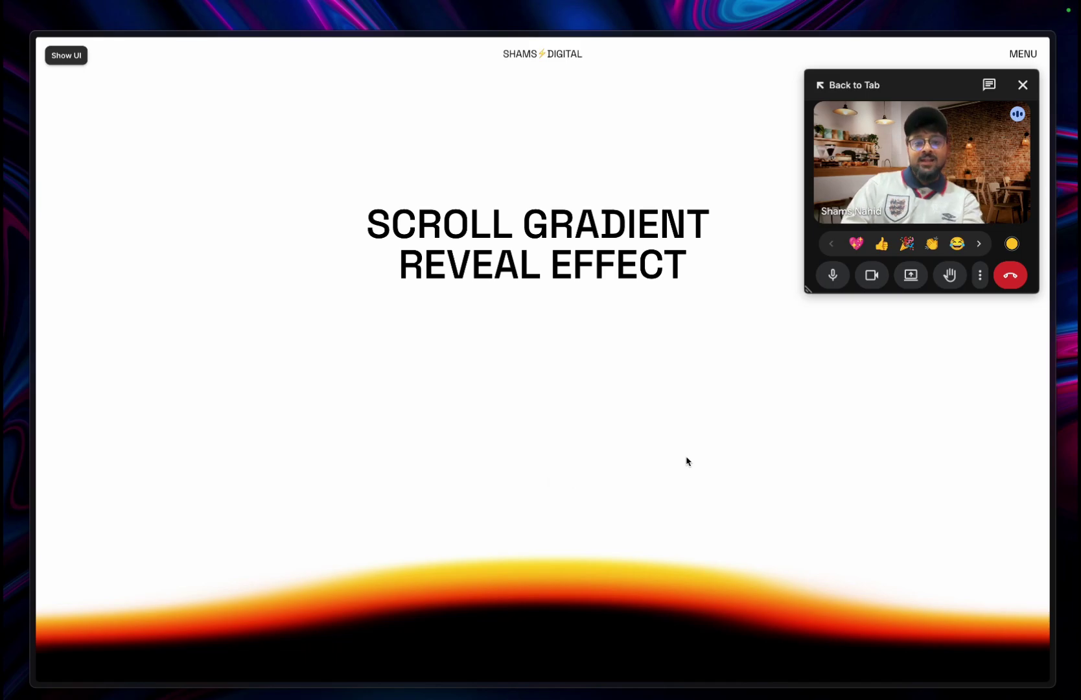
# - Exit the full-screen preview and rename the header's top Stack layer to 'nav'
pyautogui.click(78, 55)
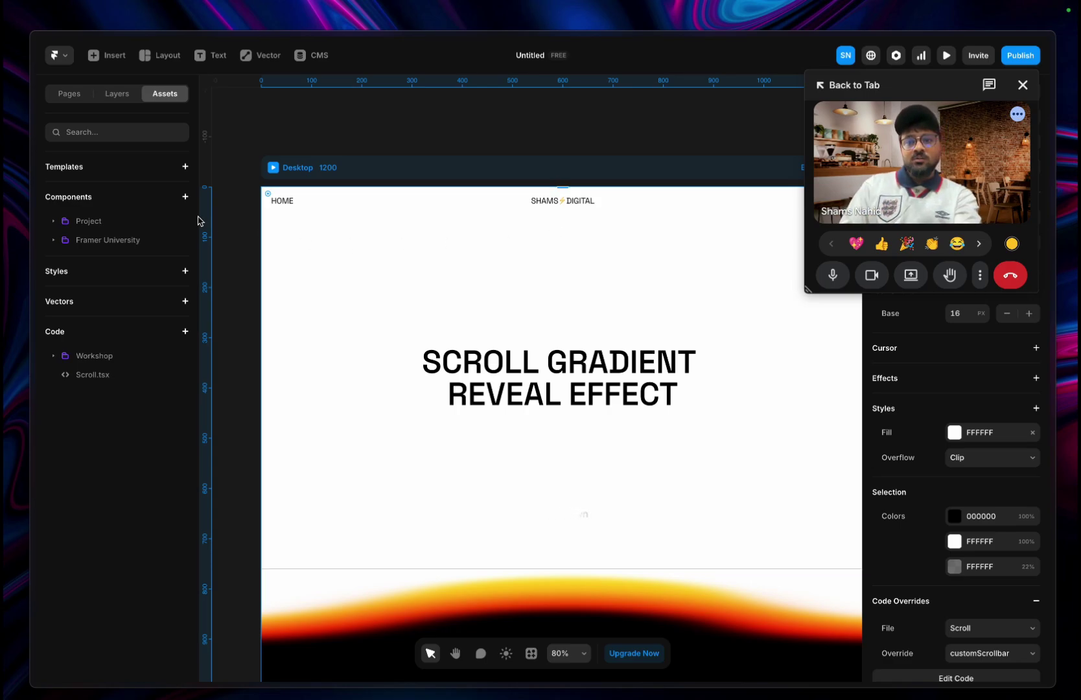
pyautogui.click(120, 98)
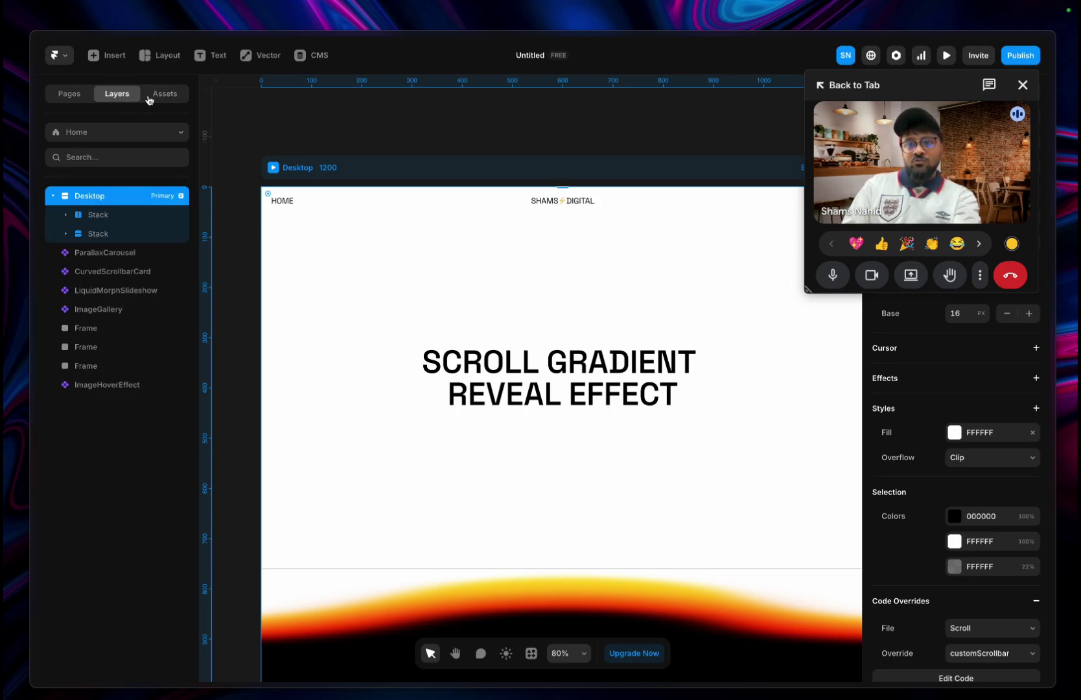
pyautogui.click(100, 218)
pyautogui.doubleClick(98, 214)
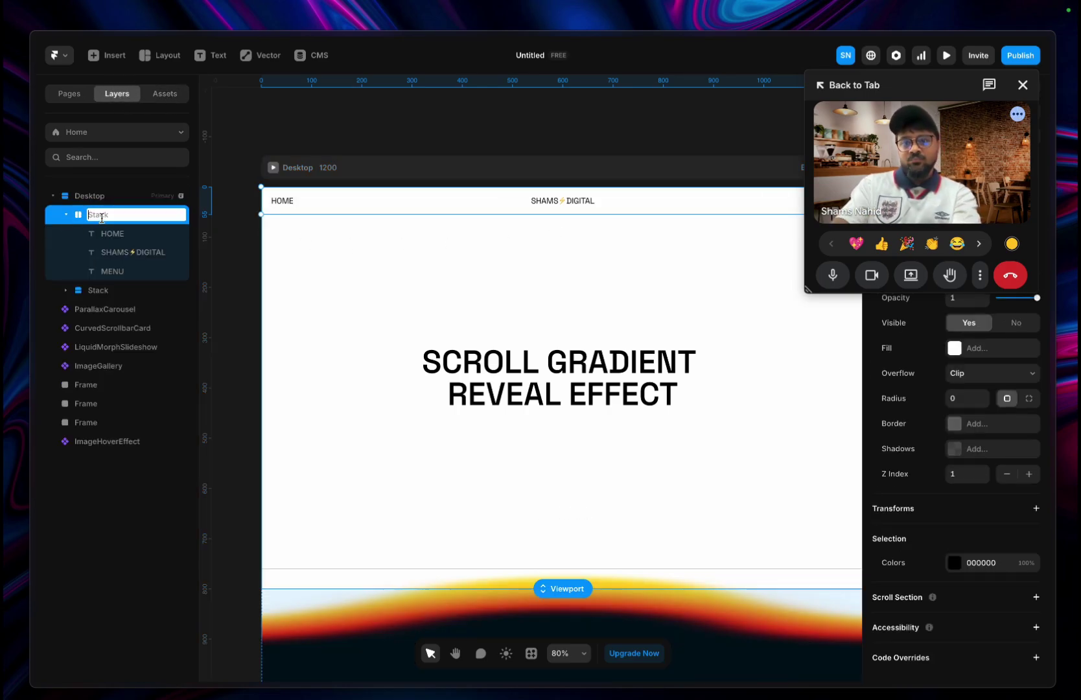
pyautogui.write('nav')
pyautogui.press('Return')
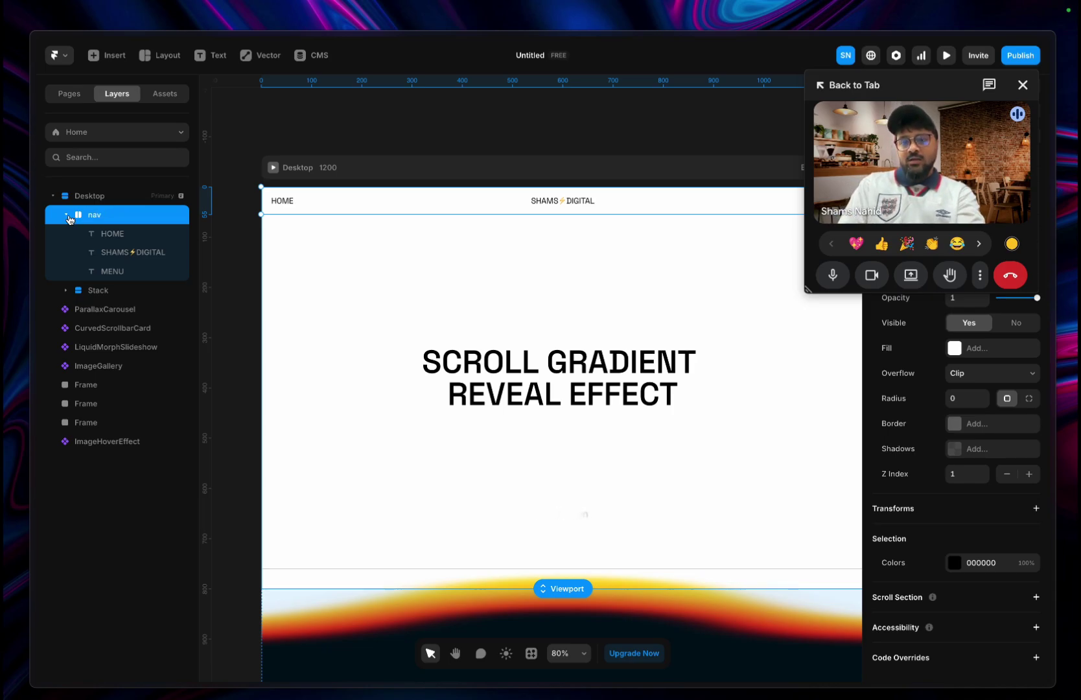
pyautogui.click(67, 215)
# - Inspect the hero Stack's children, including the Text Shimmer hint, and select ScrollGradient
pyautogui.click(98, 233)
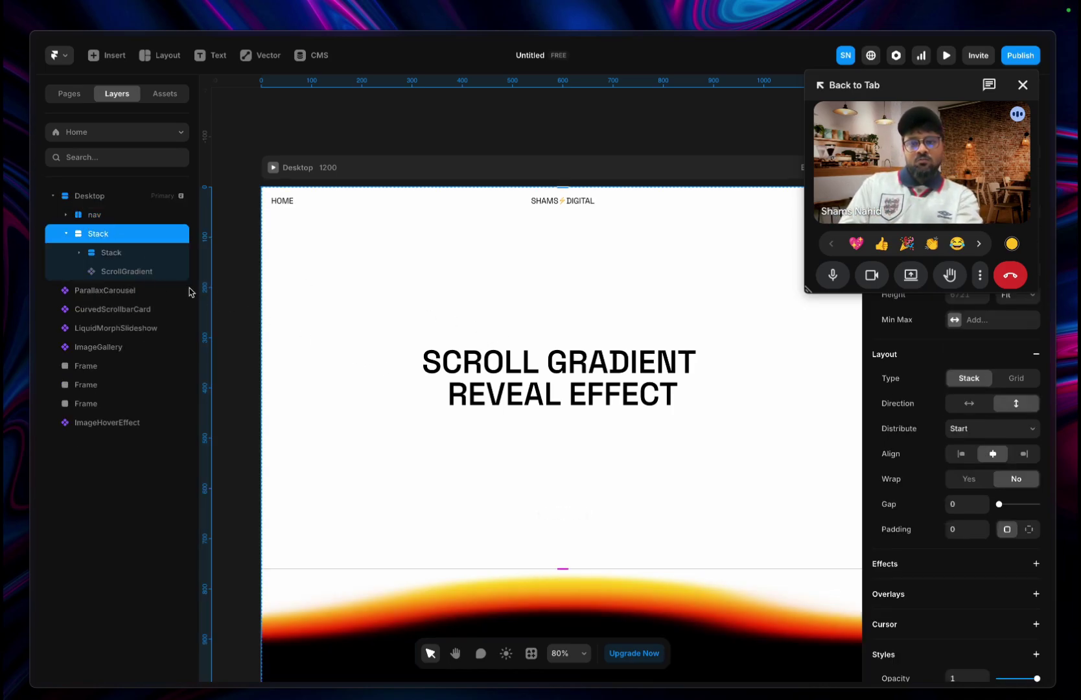
pyautogui.click(131, 258)
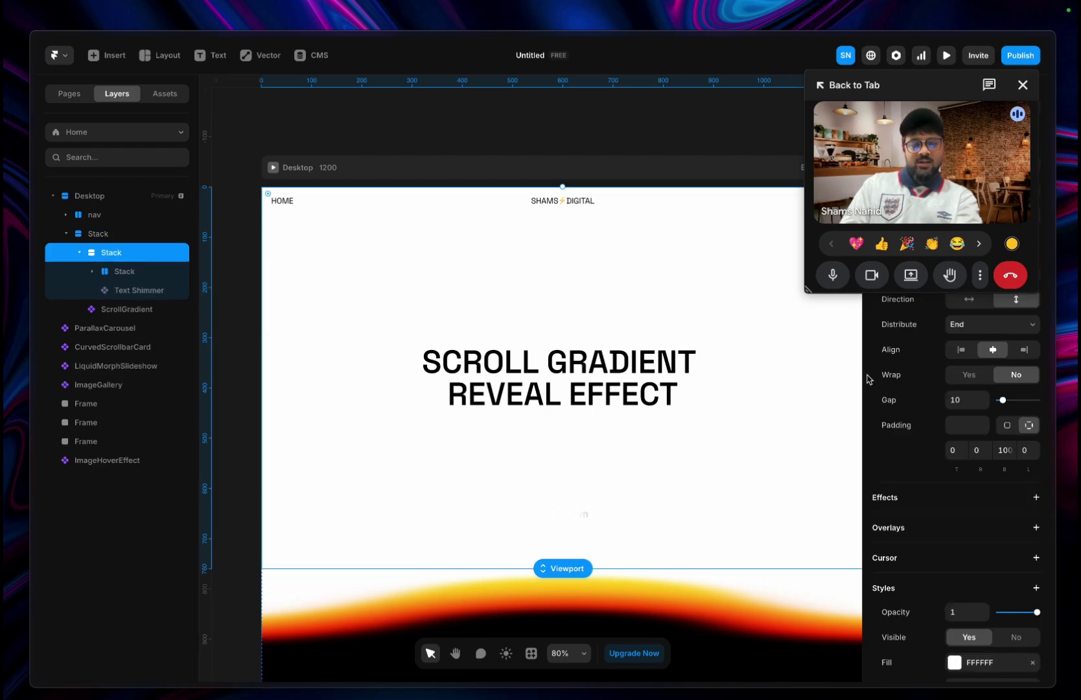
pyautogui.click(151, 289)
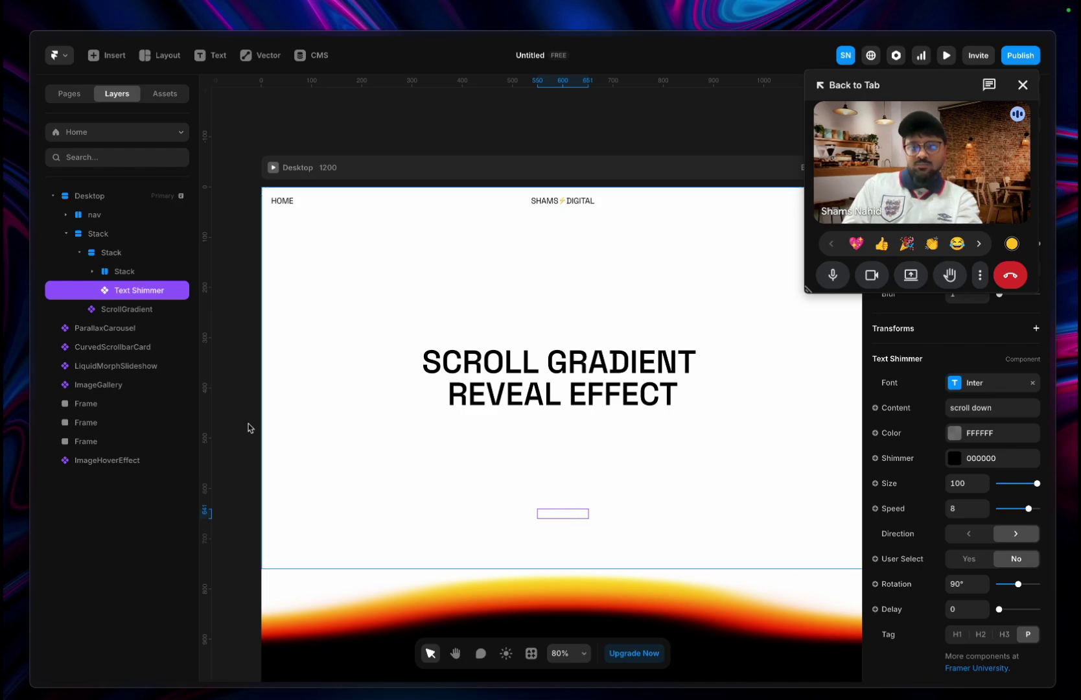
pyautogui.click(79, 252)
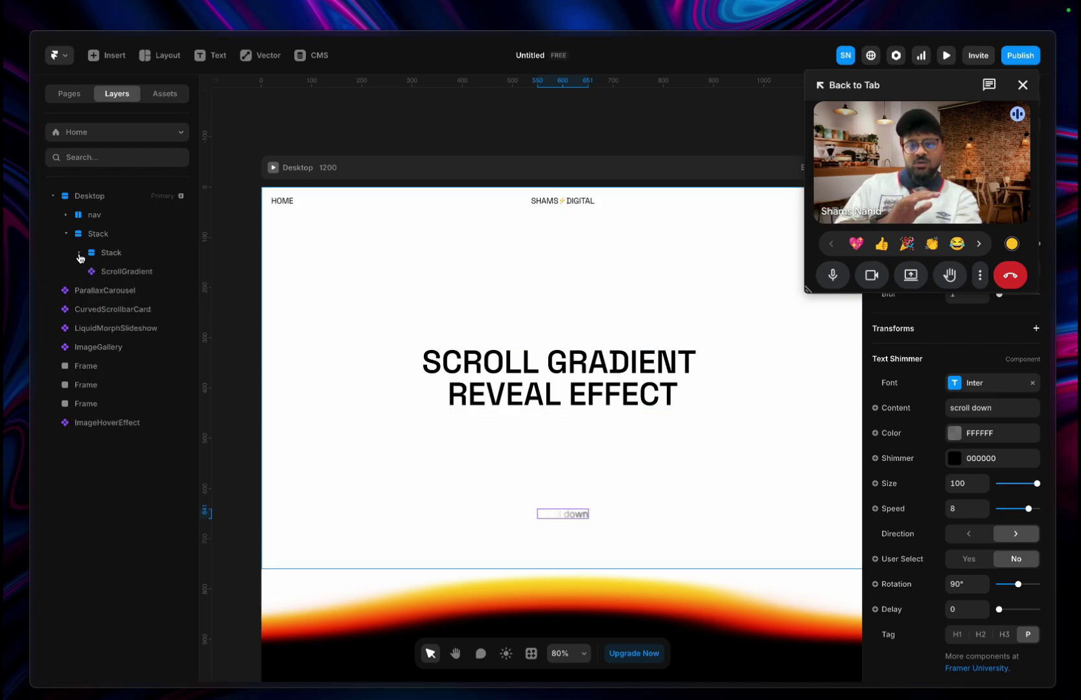
pyautogui.click(128, 274)
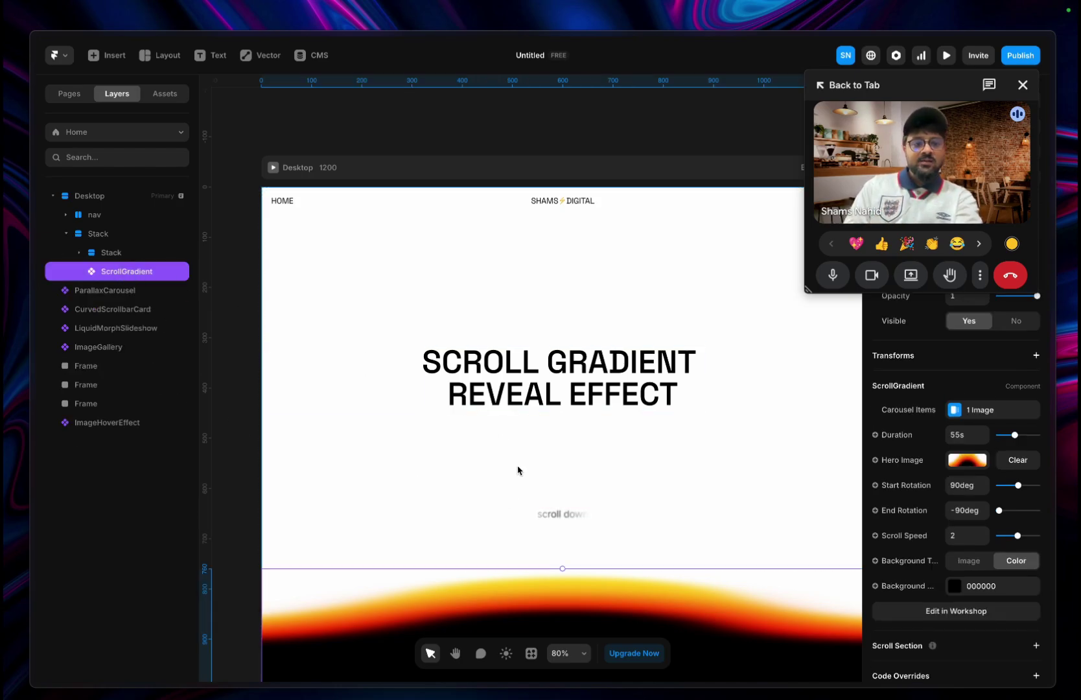
pyautogui.scroll(-5, 518, 471)
pyautogui.scroll(-1, 518, 470)
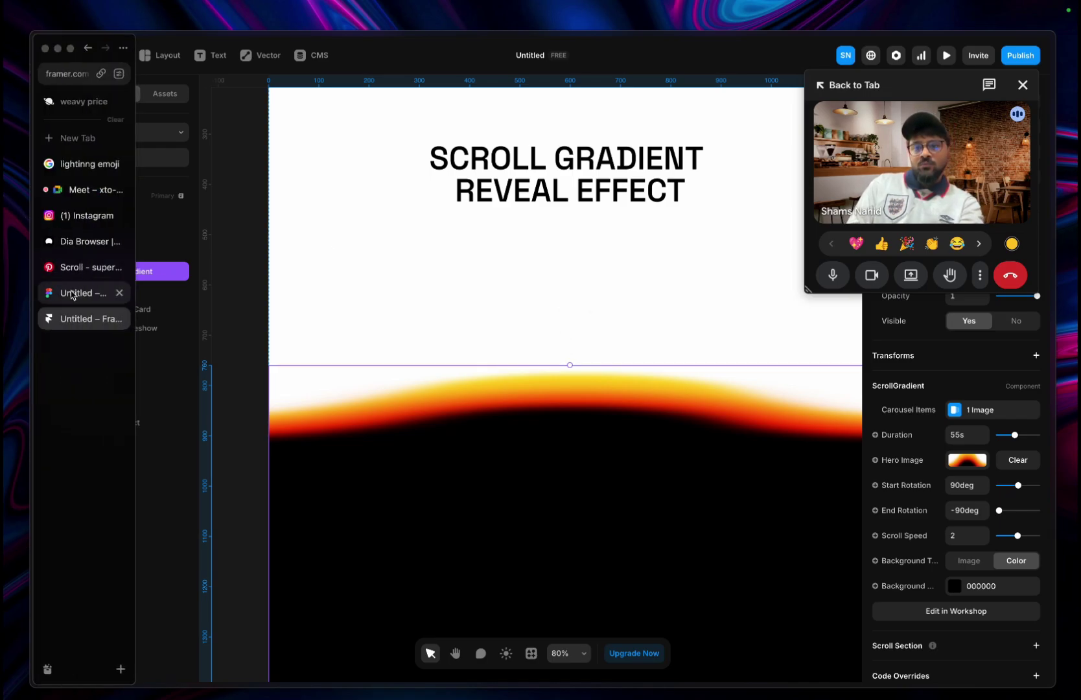
# - Replay the Pinterest reference scroll animation, then come back to Framer
pyautogui.click(72, 270)
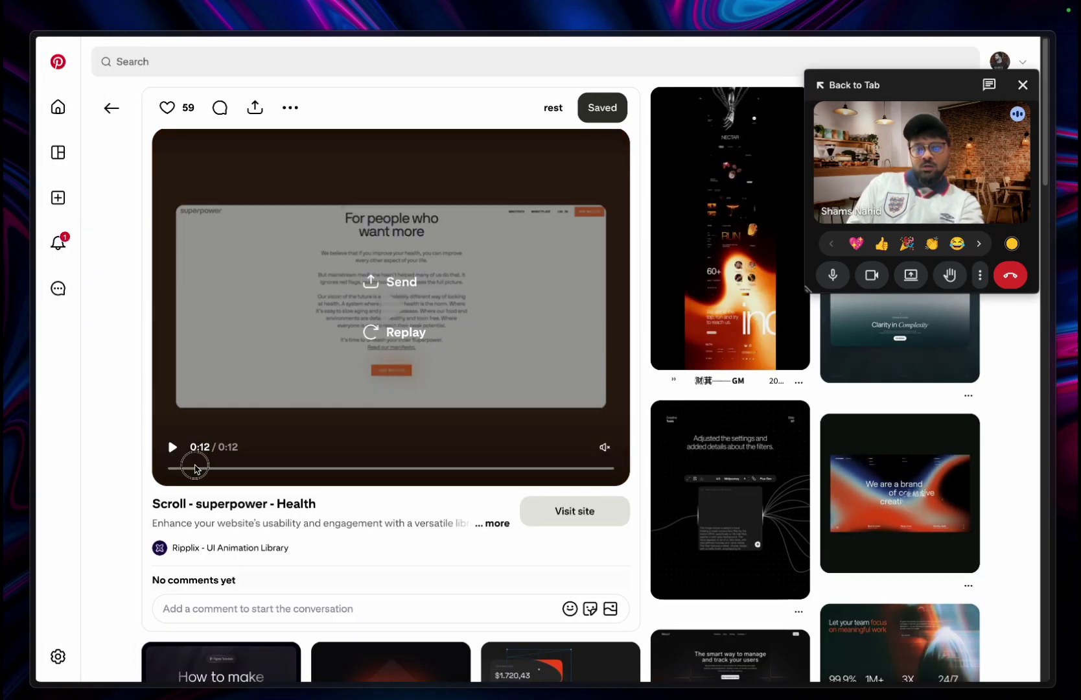
pyautogui.click(173, 448)
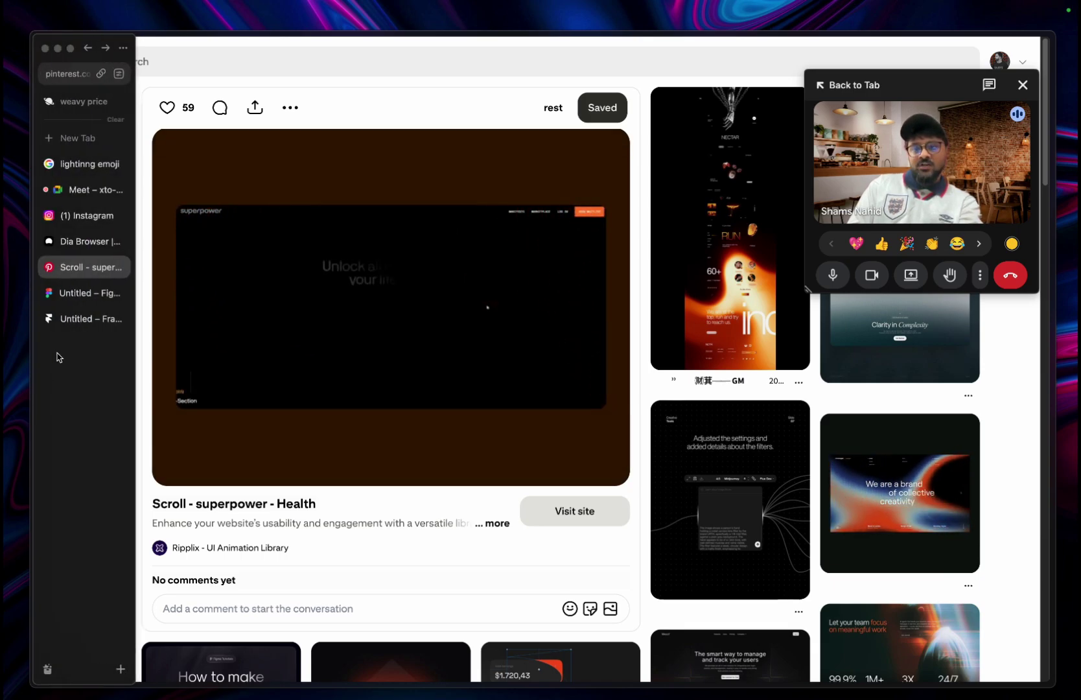
pyautogui.click(68, 316)
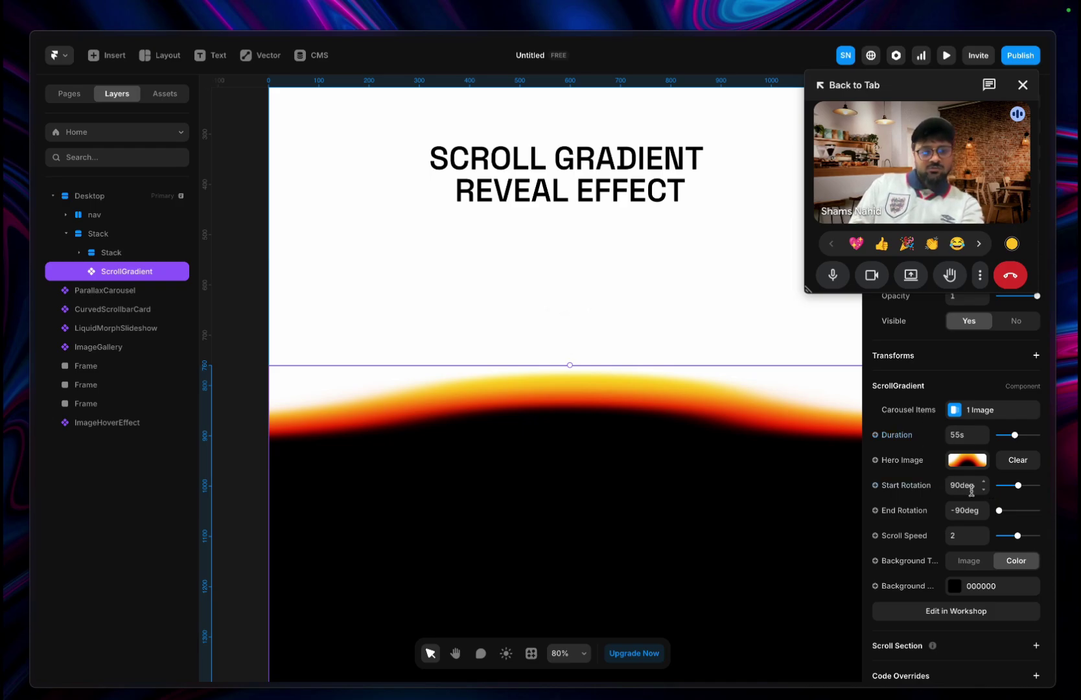
pyautogui.moveTo(964, 510)
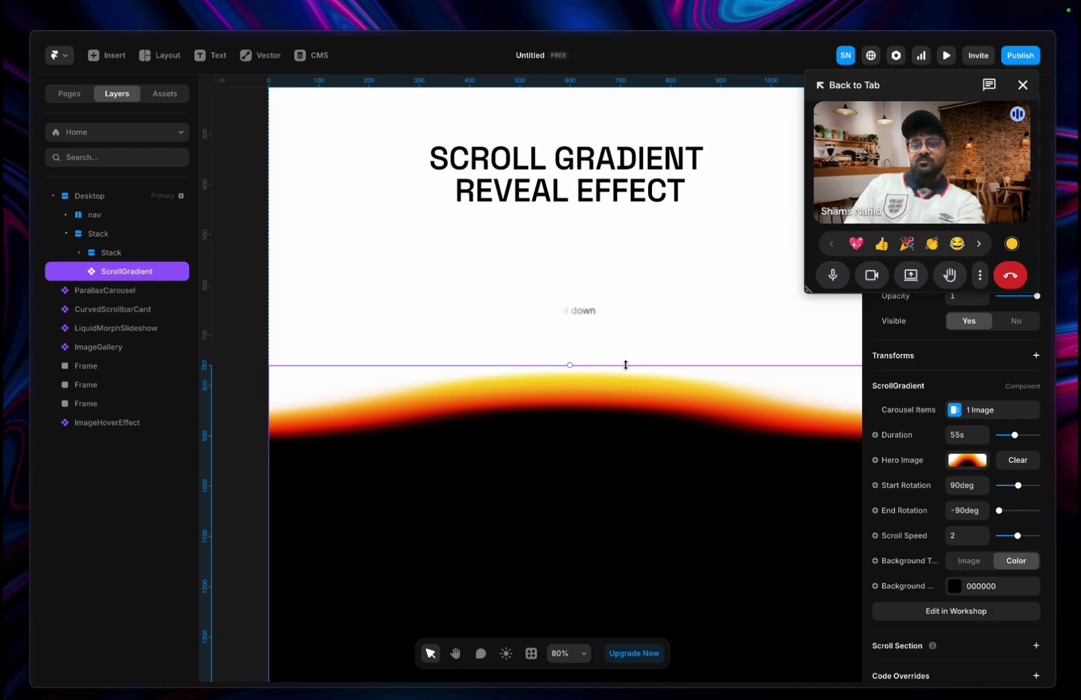
# - Preview the page full screen to watch the gradient expand, then exit to the editor
pyautogui.click(946, 55)
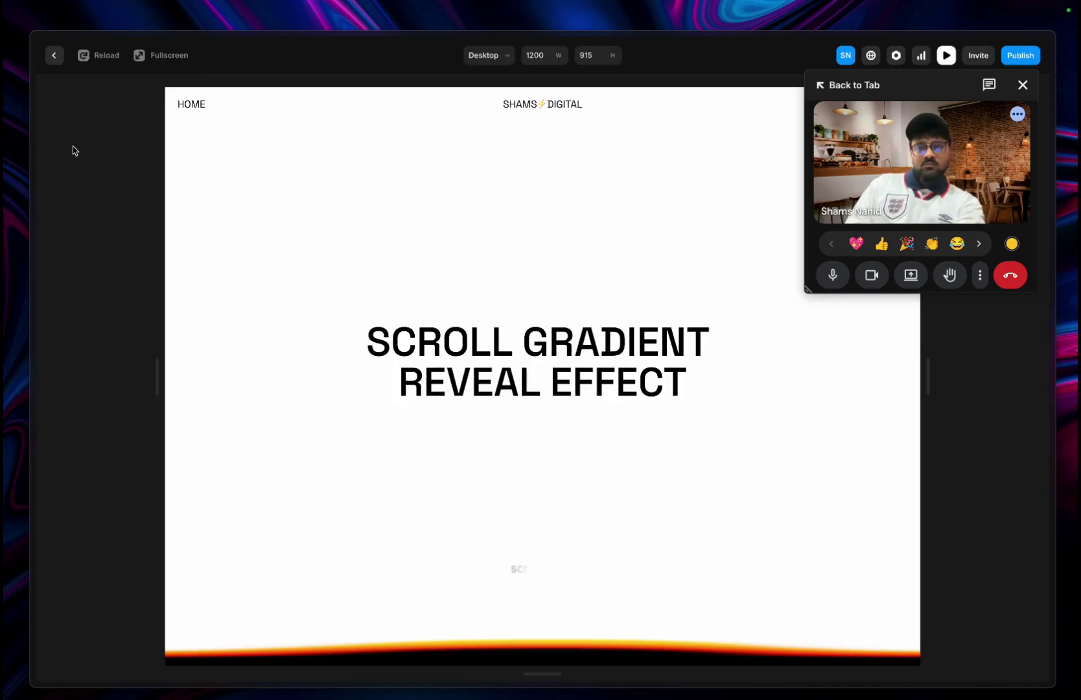
pyautogui.click(164, 55)
pyautogui.scroll(-3, 329, 442)
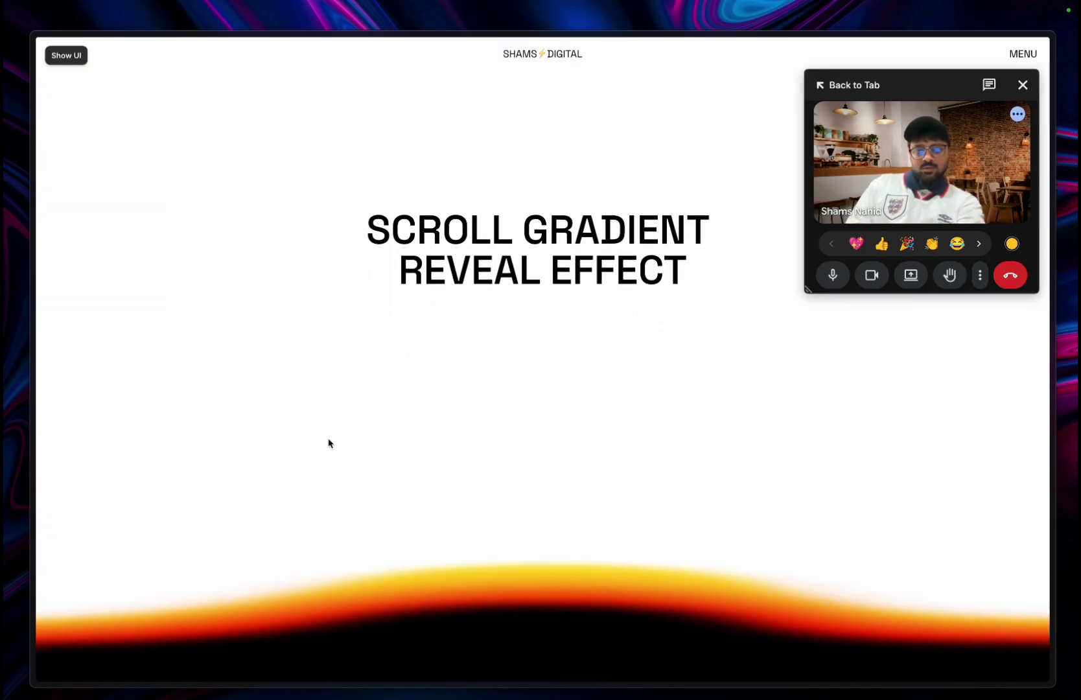
pyautogui.scroll(3, 329, 442)
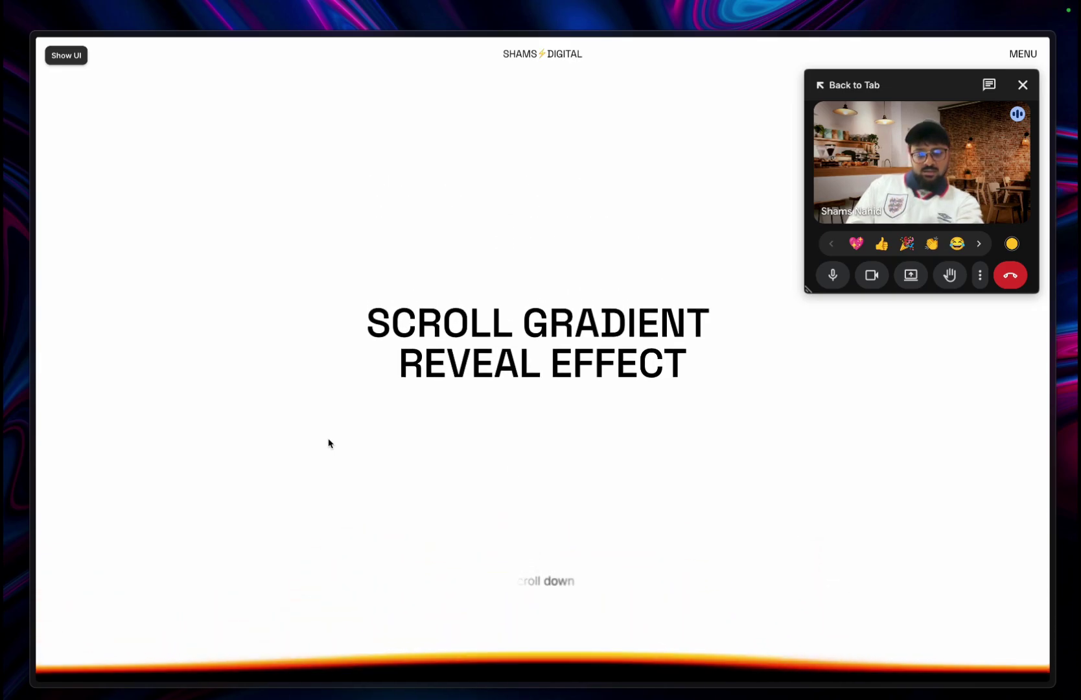
pyautogui.scroll(-2, 329, 443)
pyautogui.scroll(-1, 329, 443)
pyautogui.scroll(-1, 329, 442)
pyautogui.scroll(-2, 329, 443)
pyautogui.scroll(-2, 329, 442)
pyautogui.scroll(-2, 329, 442)
pyautogui.scroll(-2, 330, 443)
pyautogui.scroll(1, 329, 443)
pyautogui.scroll(5, 329, 442)
pyautogui.click(69, 57)
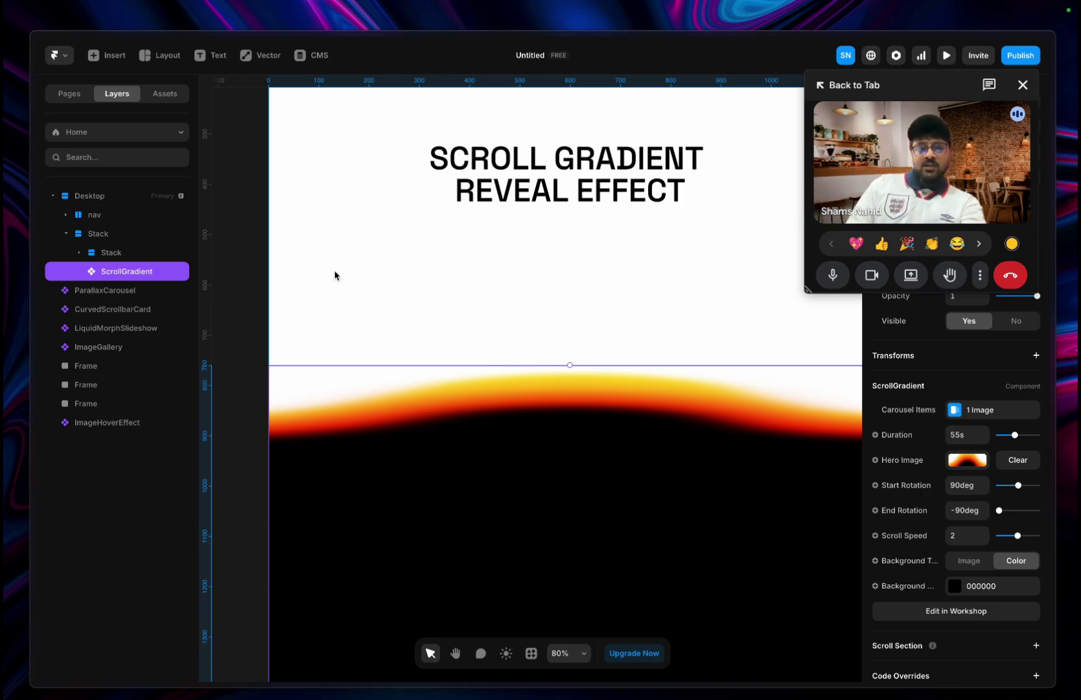
# - Switch to the Figma tab holding the gradient design file
pyautogui.click(78, 300)
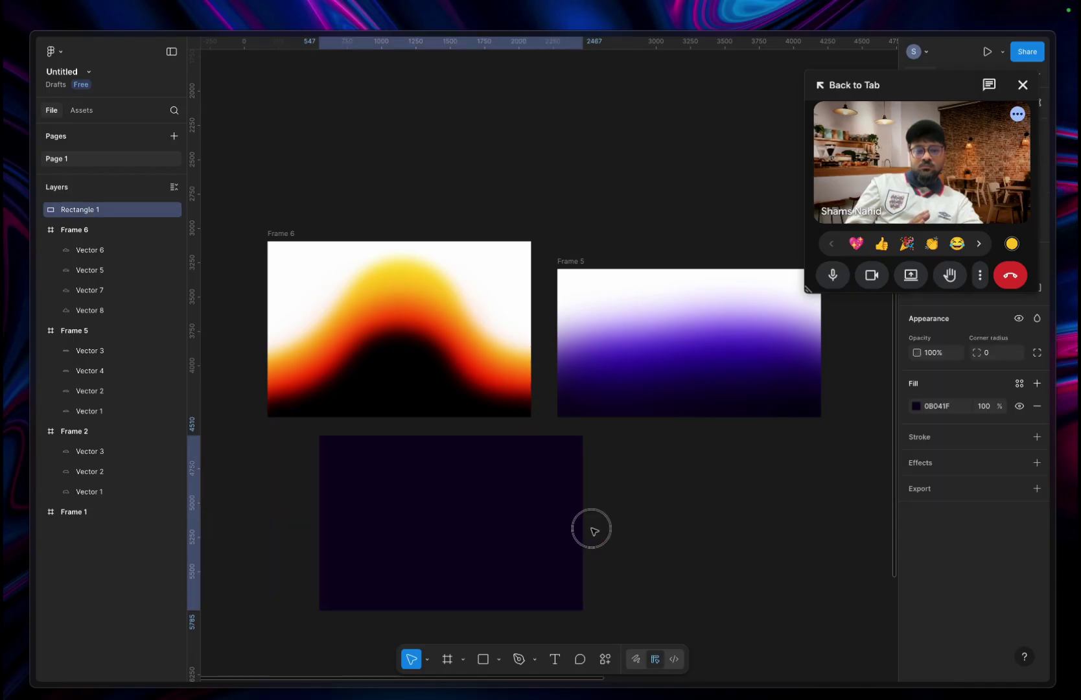
# - Place Rectangle 1 under Frame 6 and fill it with the gradient's sampled black
pyautogui.moveTo(585, 526); pyautogui.dragTo(784, 544)
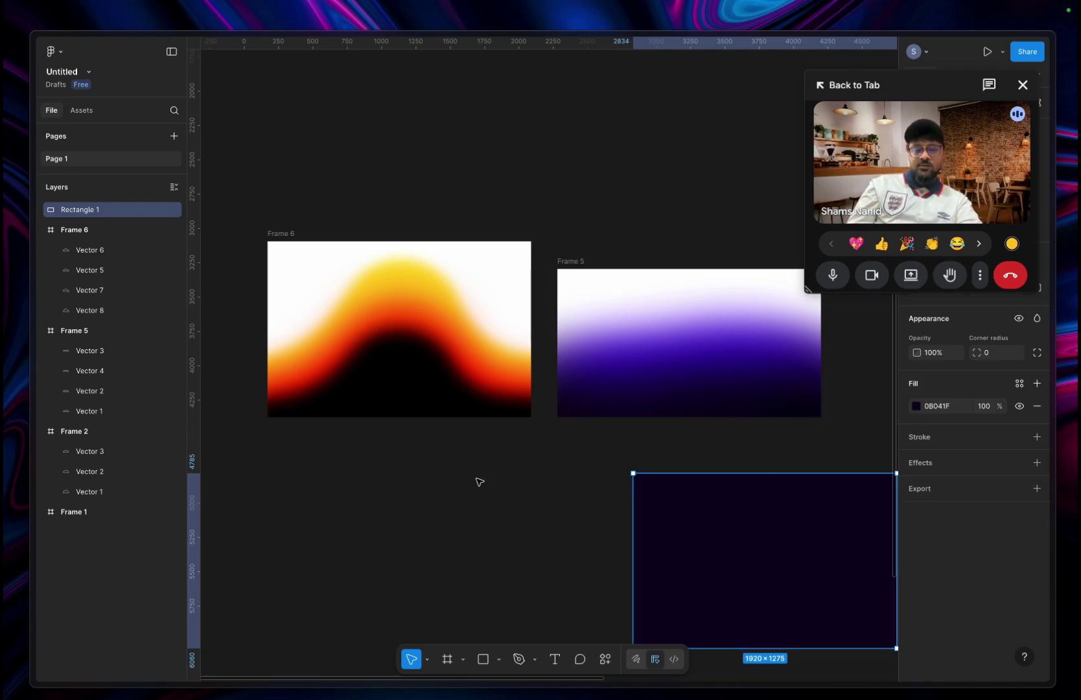
pyautogui.moveTo(701, 536); pyautogui.dragTo(335, 480)
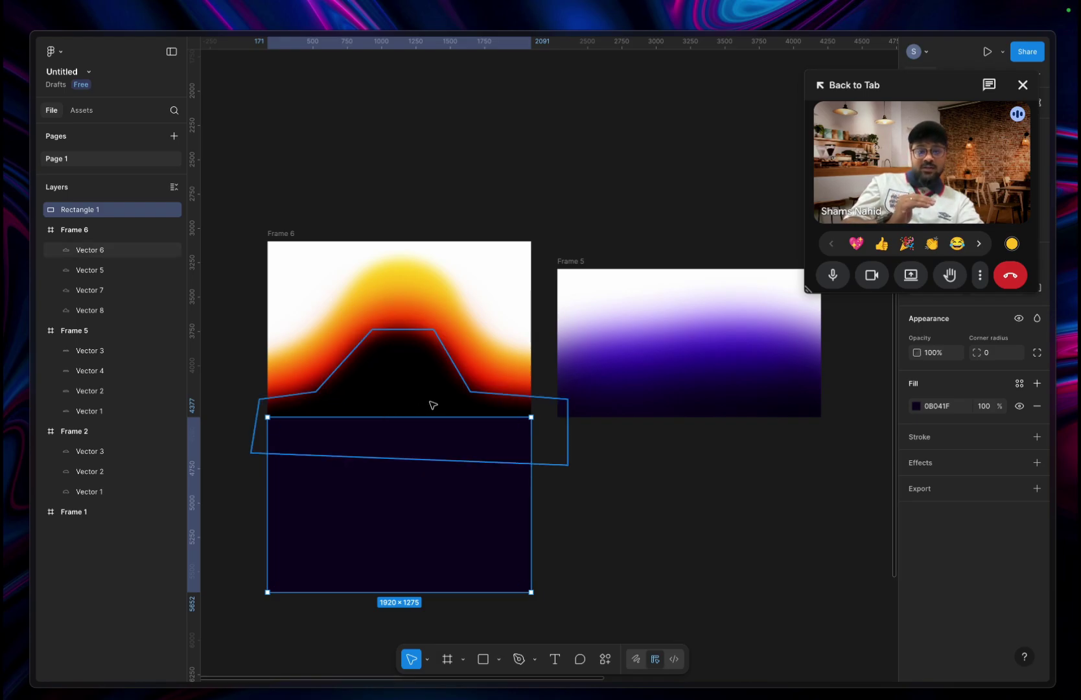
pyautogui.scroll(3, 408, 397)
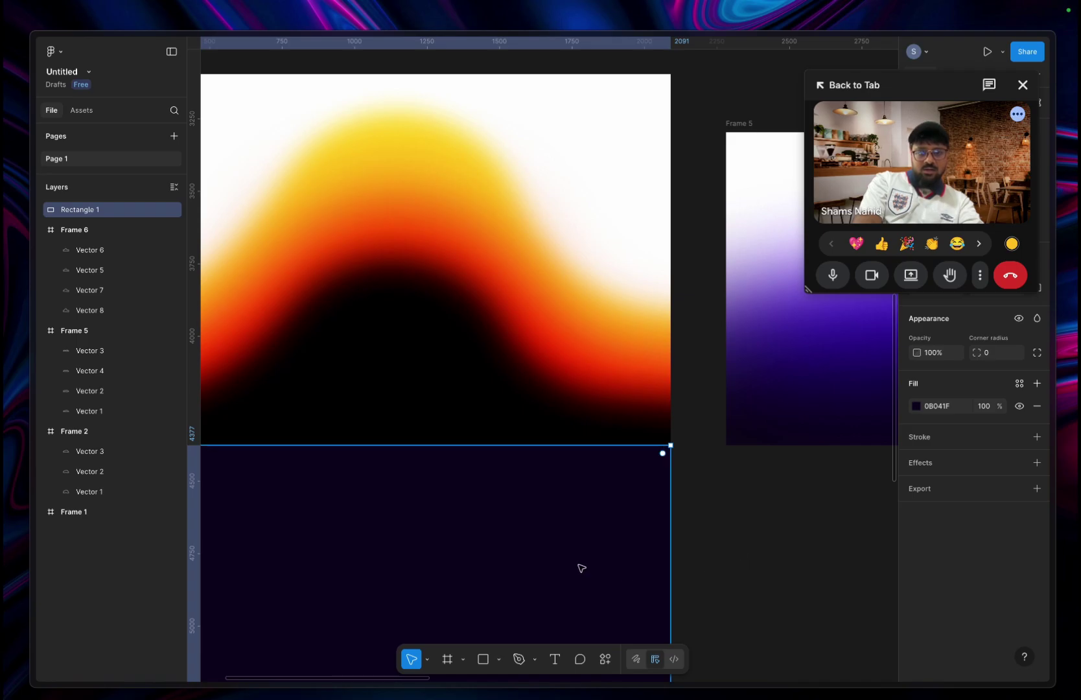
pyautogui.press('i')
pyautogui.click(462, 433)
pyautogui.click(673, 529)
pyautogui.hscroll(-3, 816, 491)
pyautogui.scroll(-1, 815, 491)
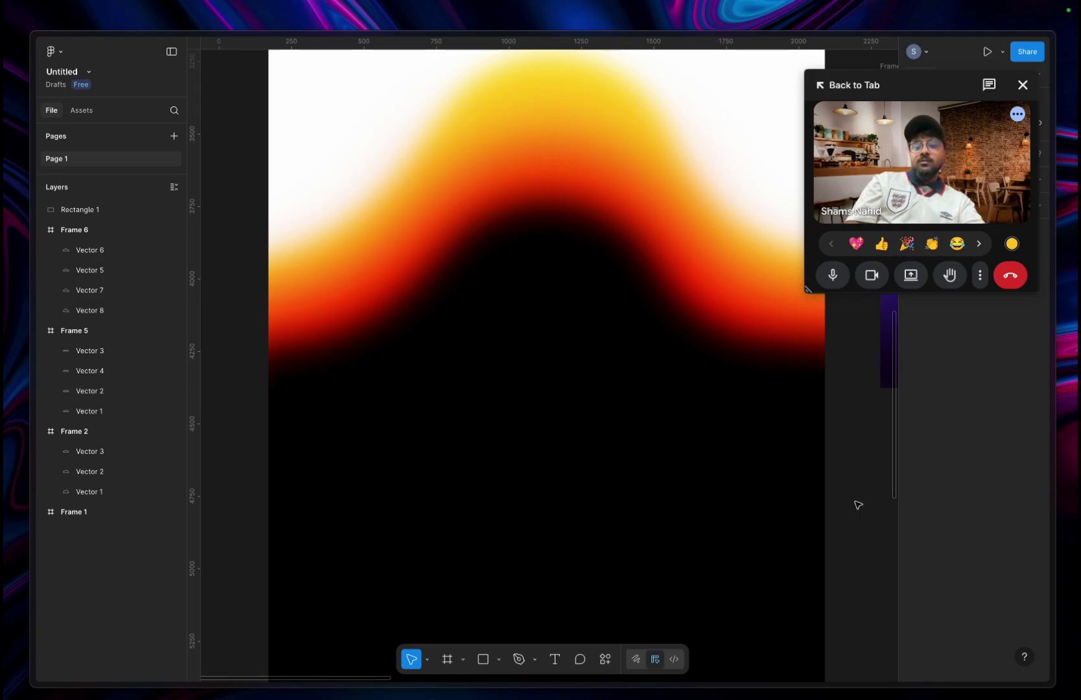
pyautogui.scroll(-3, 479, 525)
# - Move the rectangle under Frame 5, fill it with the dark purple, and return to Framer
pyautogui.moveTo(490, 521); pyautogui.dragTo(795, 505)
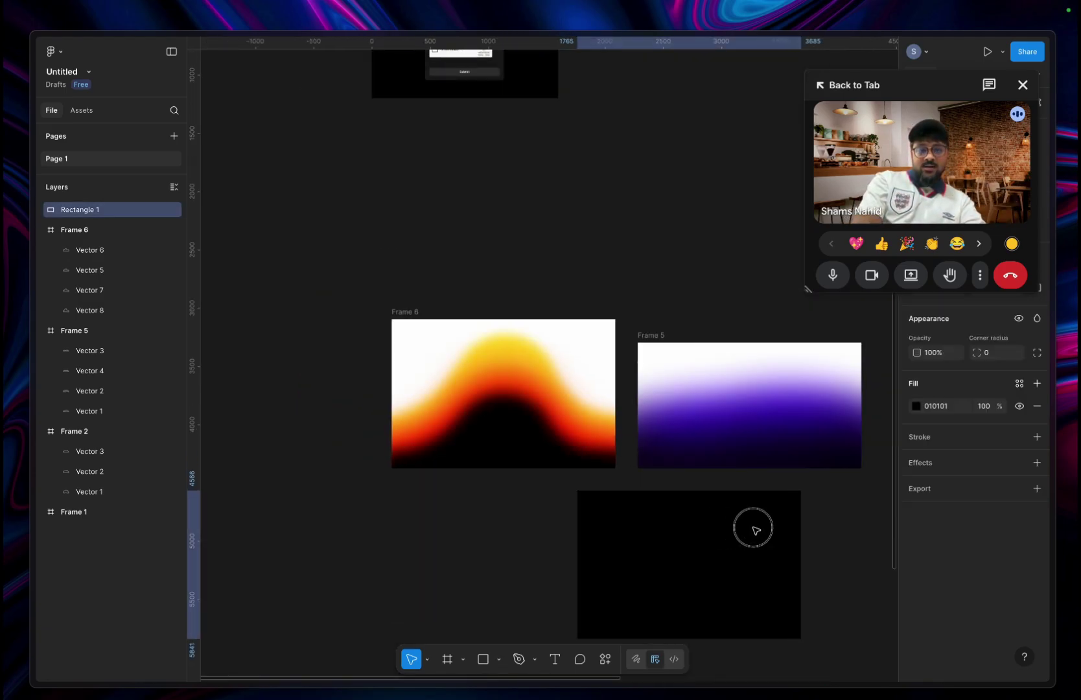
pyautogui.scroll(3, 765, 482)
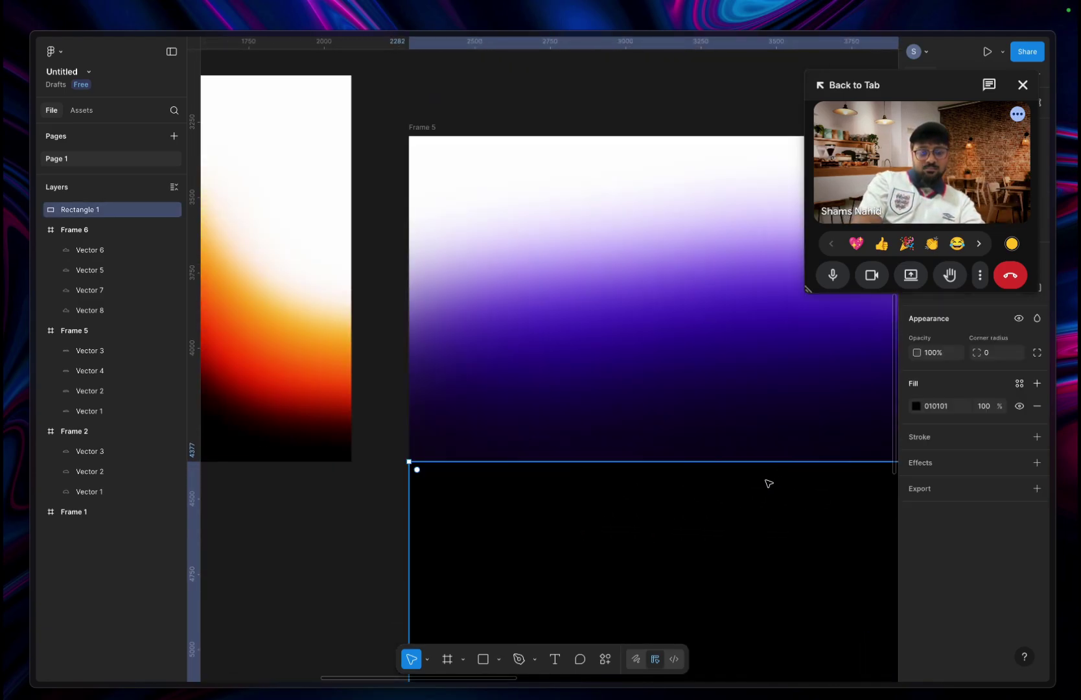
pyautogui.scroll(3, 622, 495)
pyautogui.click(358, 278)
pyautogui.click(543, 563)
pyautogui.click(479, 297)
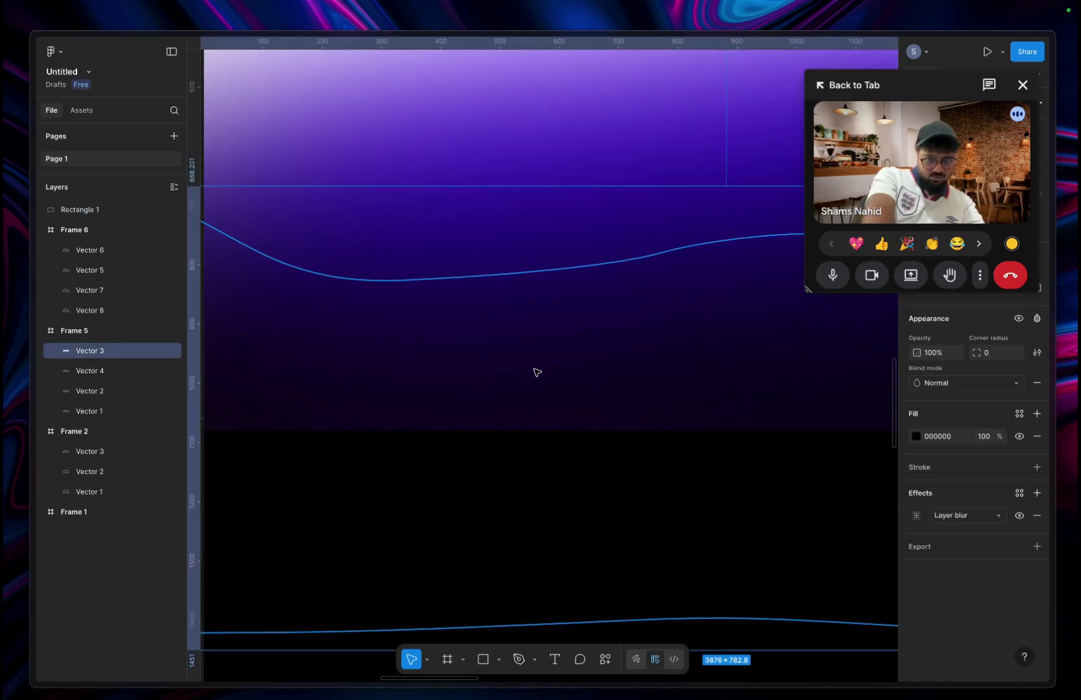
pyautogui.click(550, 476)
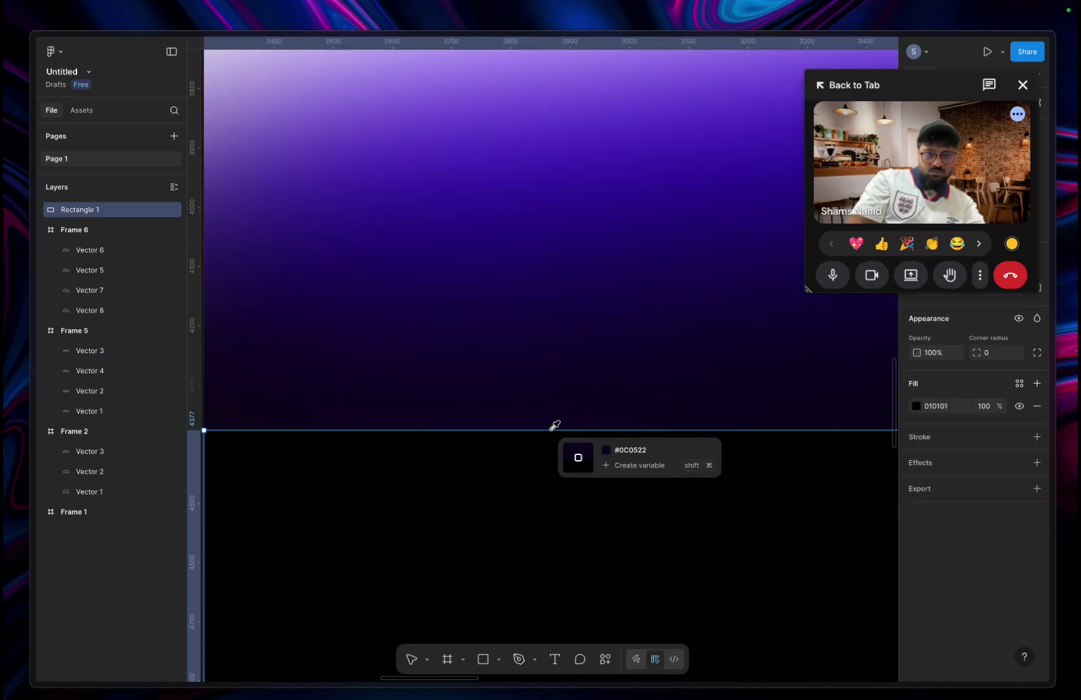
pyautogui.scroll(-3, 574, 522)
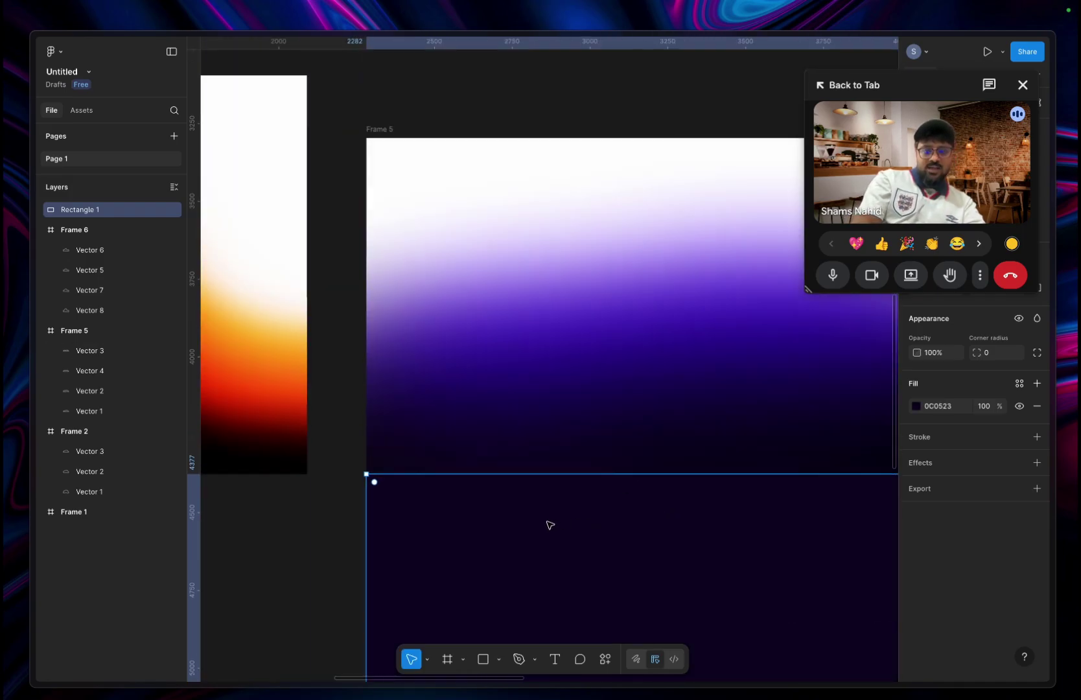
pyautogui.click(338, 541)
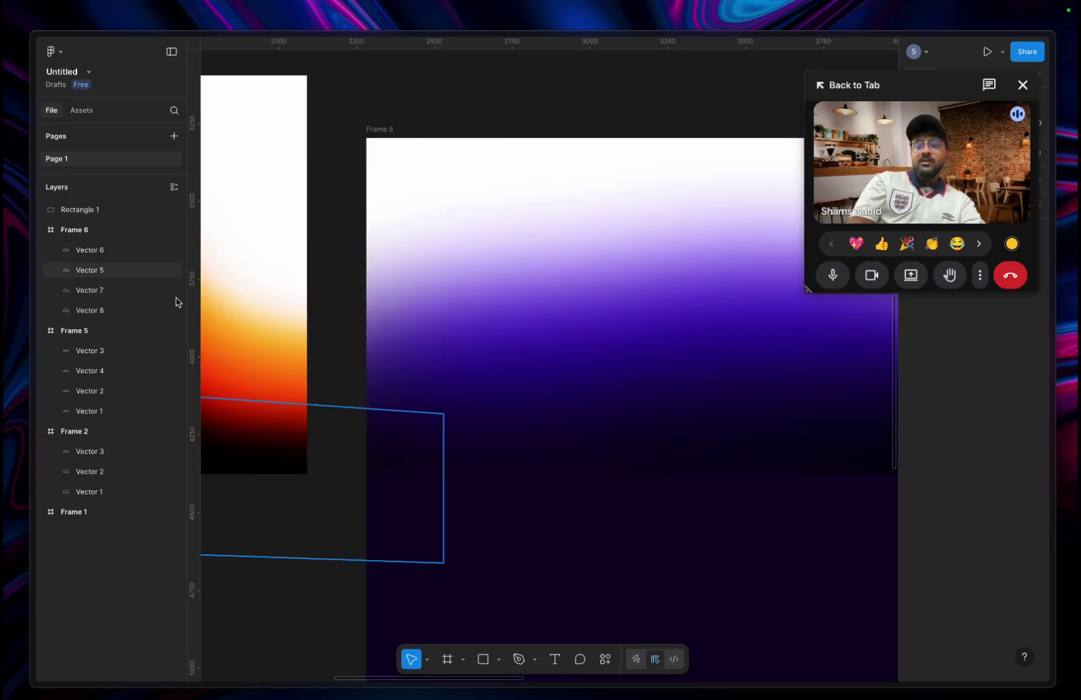
pyautogui.click(84, 316)
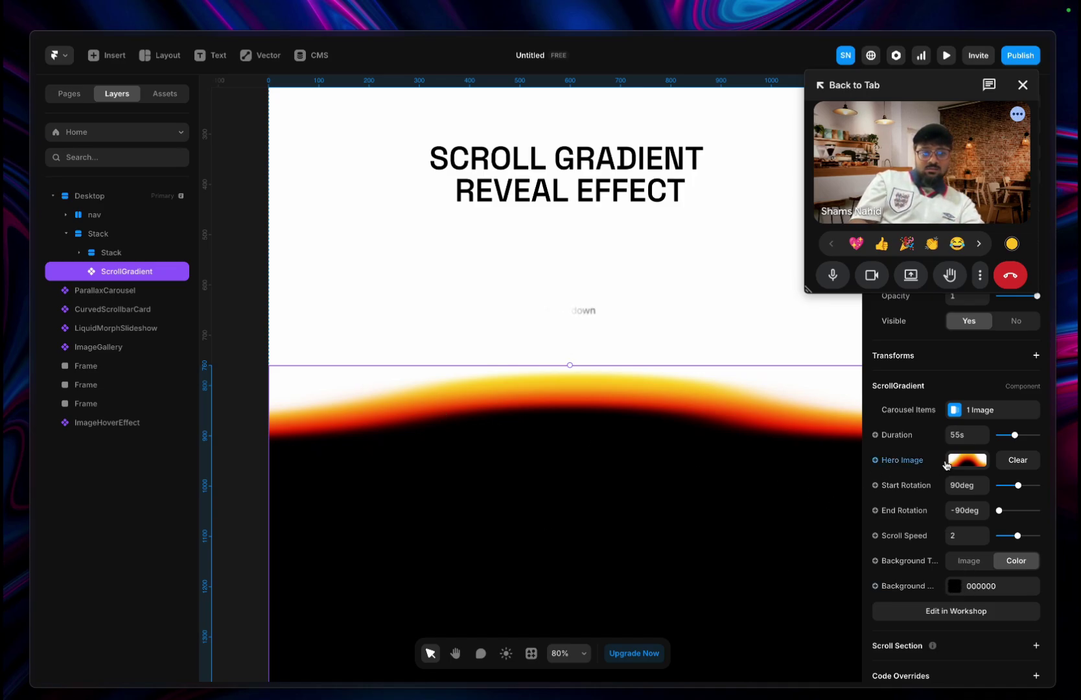
pyautogui.click(958, 589)
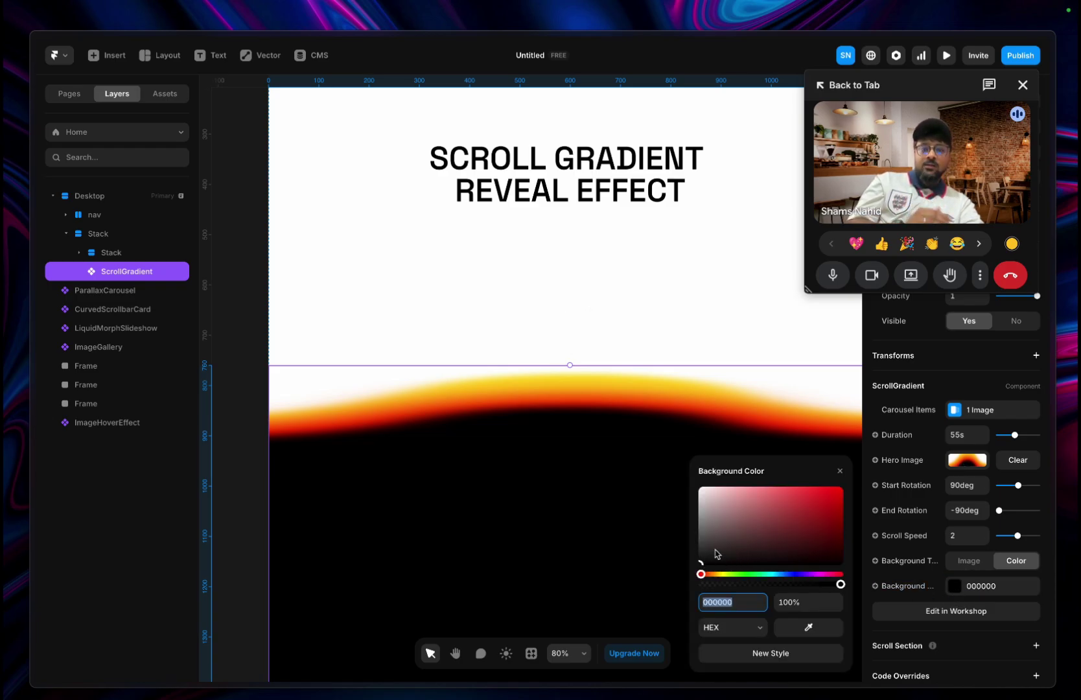
pyautogui.click(808, 633)
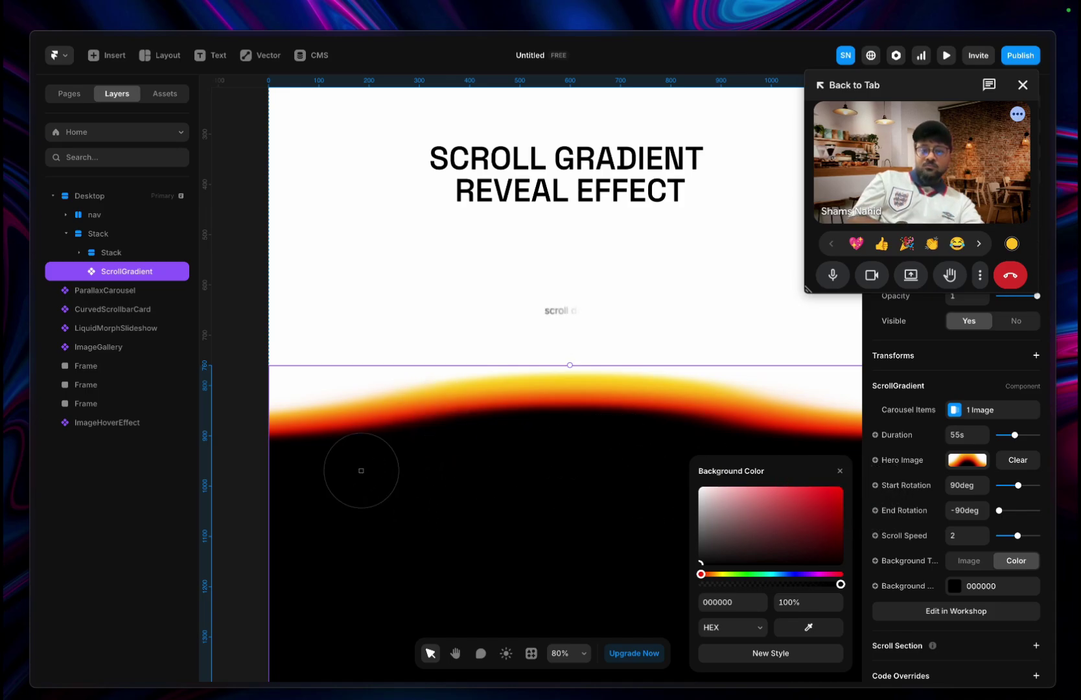
pyautogui.click(384, 495)
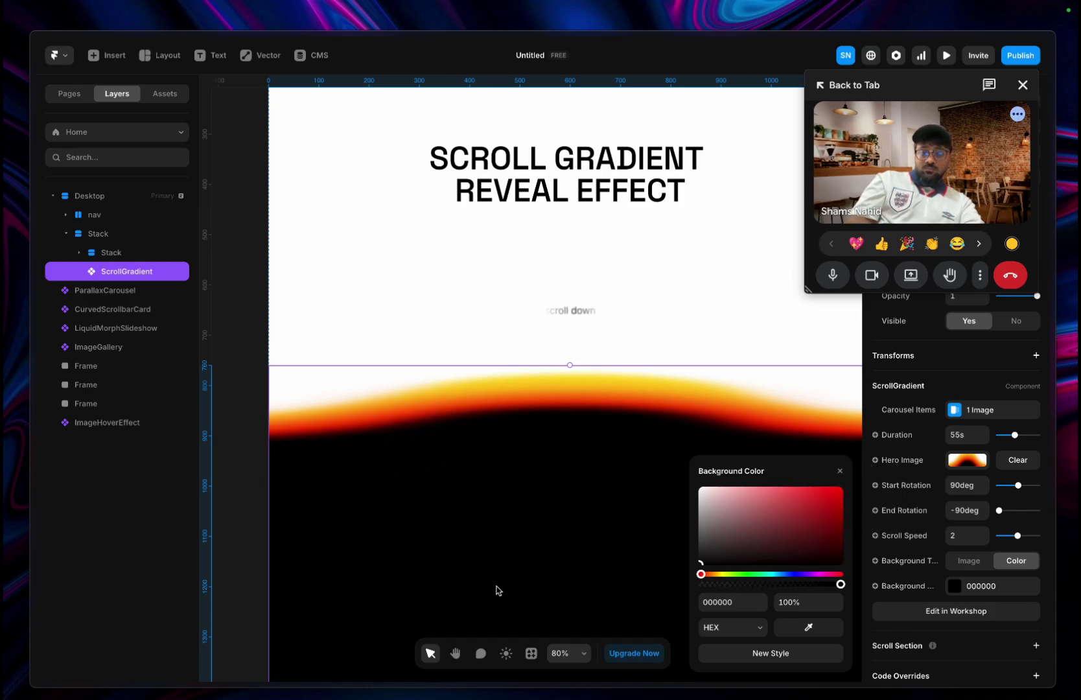
pyautogui.click(243, 434)
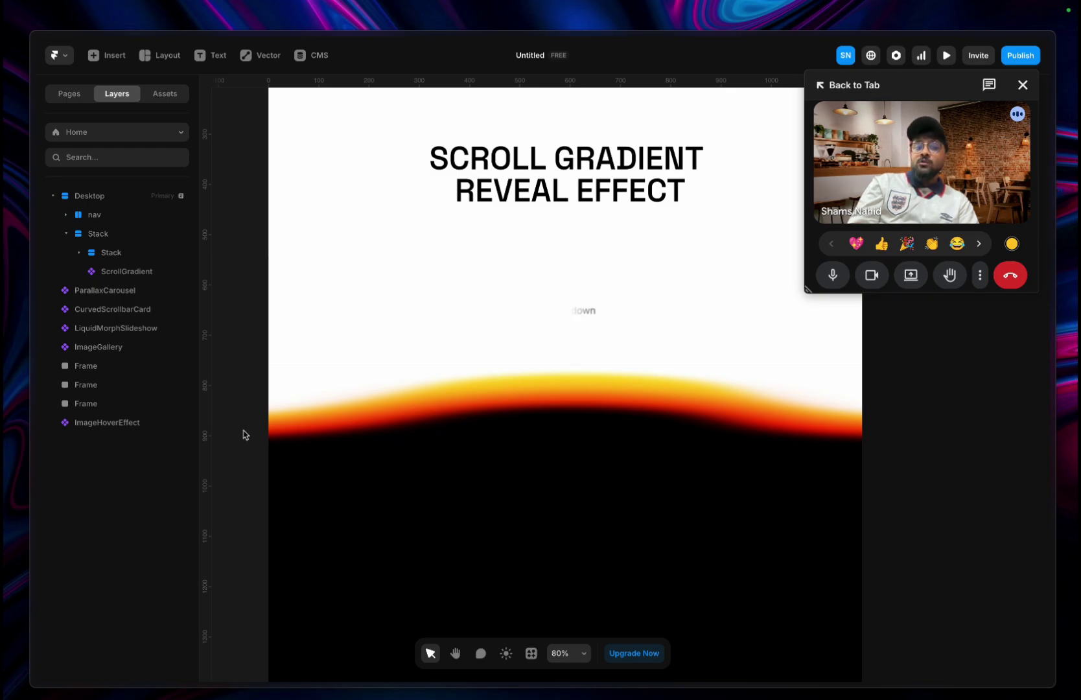
pyautogui.click(545, 369)
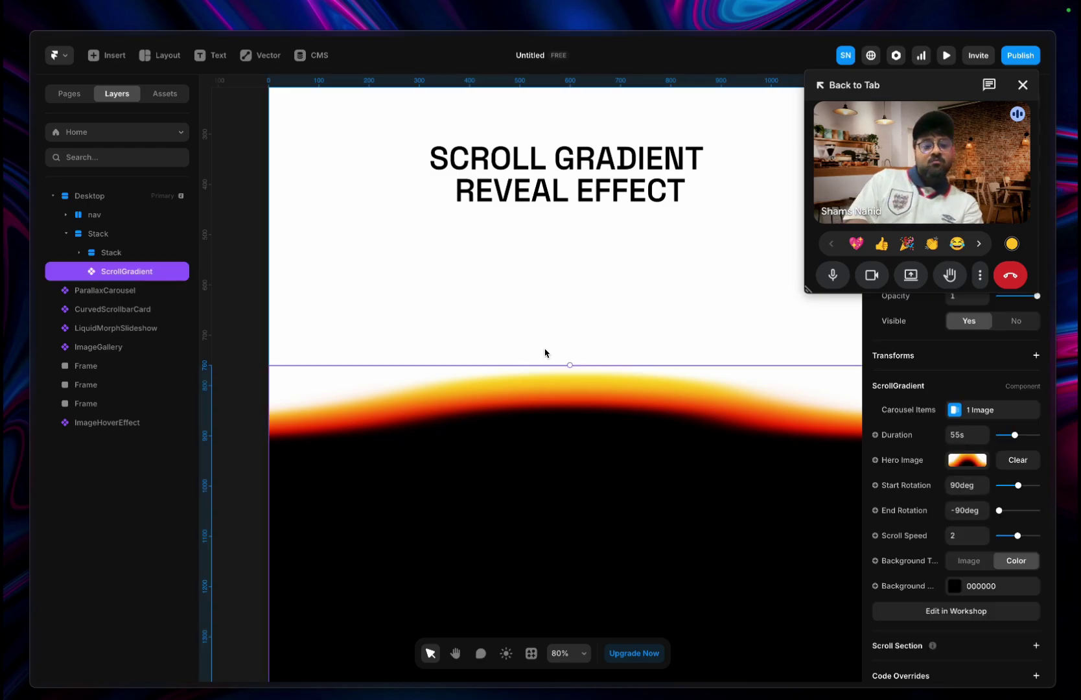